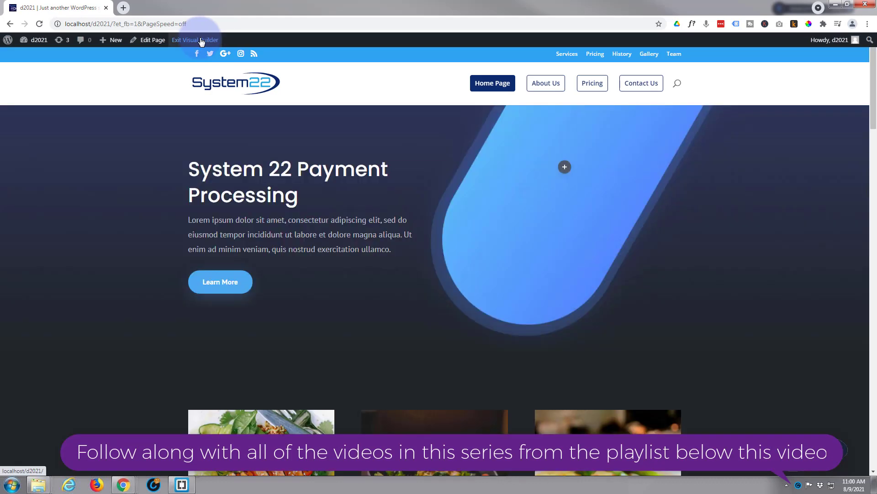
Step: Delete the steak image module and switch its row to an empty two-column layout
{"action": "scroll", "coordinate": [111, 219], "scroll_direction": "down", "scroll_amount": 3}
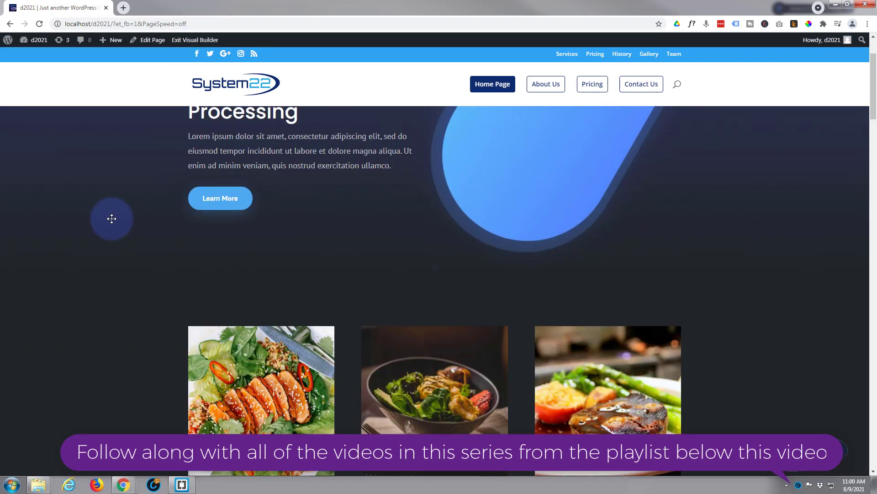
{"action": "scroll", "coordinate": [112, 219], "scroll_direction": "down", "scroll_amount": 6}
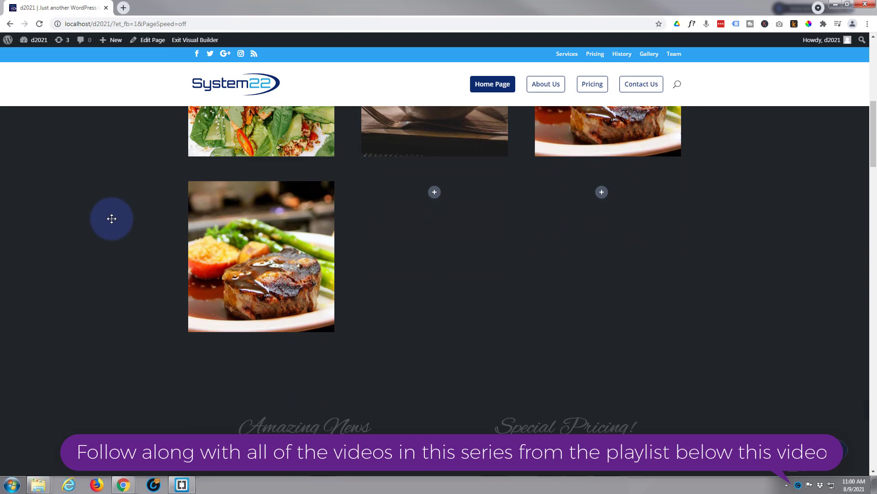
{"action": "scroll", "coordinate": [111, 219], "scroll_direction": "up", "scroll_amount": 2}
{"action": "mouse_move", "coordinate": [269, 306]}
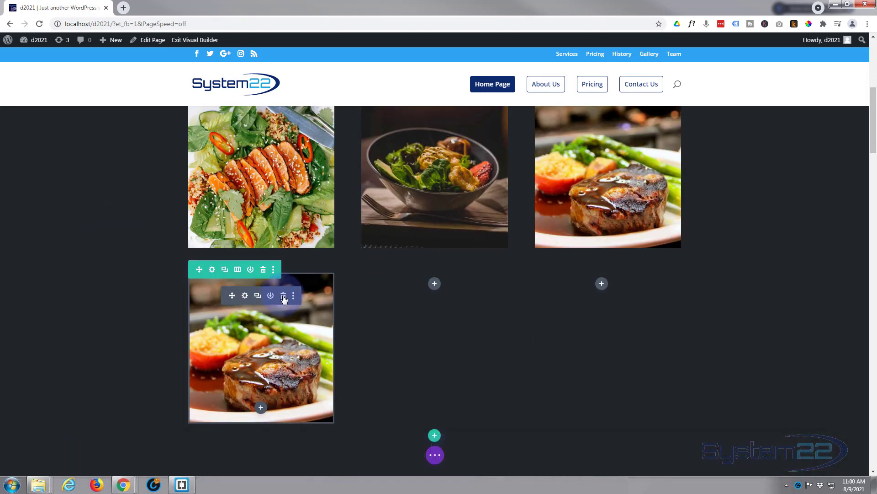
{"action": "left_click", "coordinate": [283, 296]}
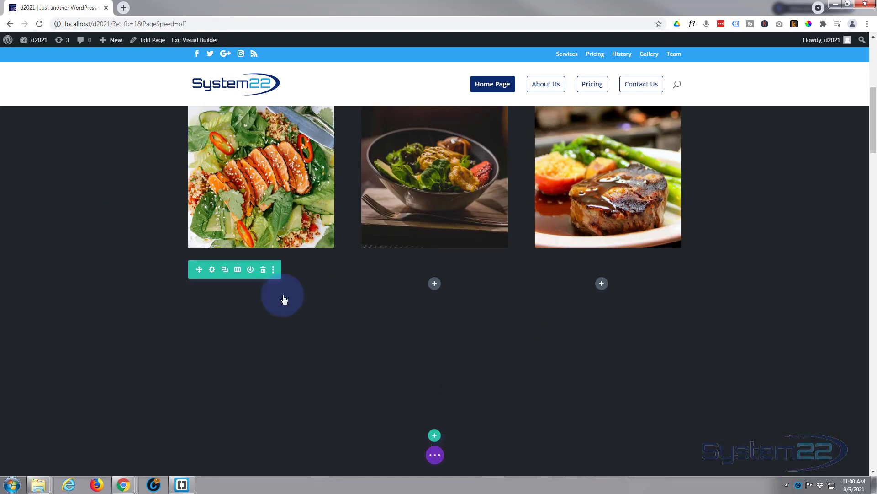
{"action": "left_click", "coordinate": [237, 270]}
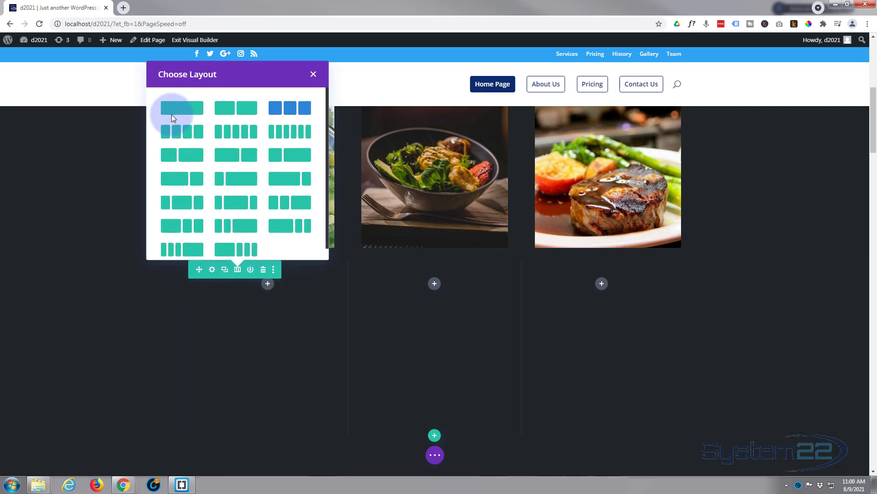
{"action": "left_click", "coordinate": [224, 108]}
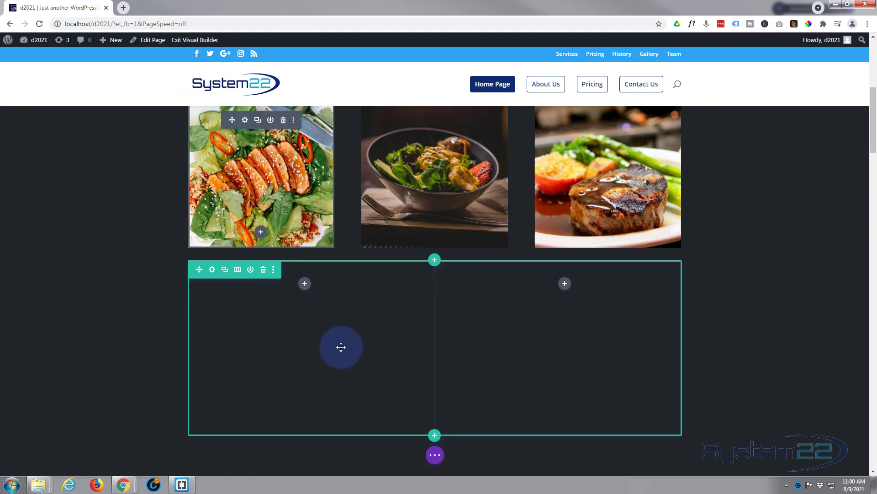
Step: Add a blurb module to the left column and title it 'Amazing News!'
{"action": "left_click", "coordinate": [305, 285]}
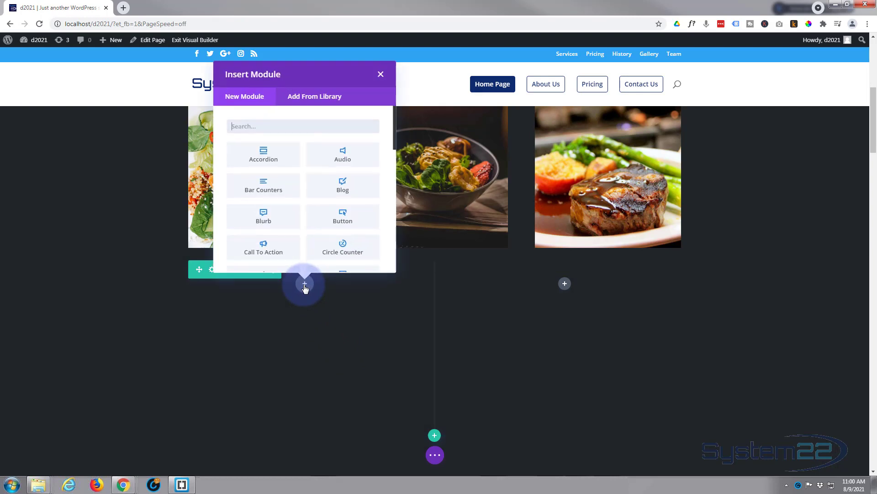
{"action": "left_click", "coordinate": [257, 223]}
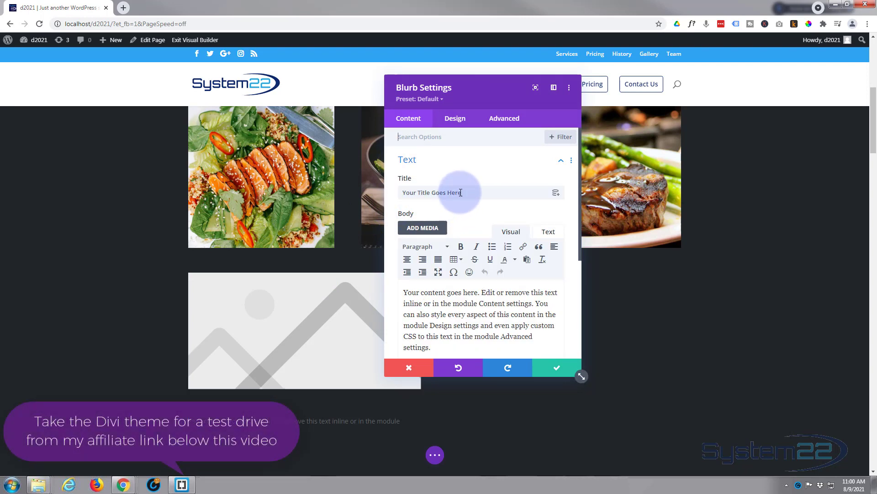
{"action": "left_click_drag", "start_coordinate": [461, 192], "coordinate": [393, 193]}
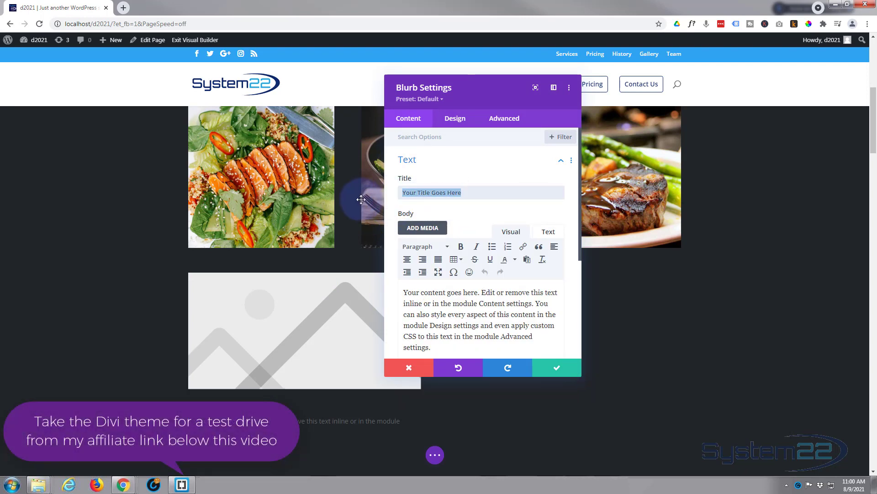
{"action": "type", "text": "Amazing Ne"}
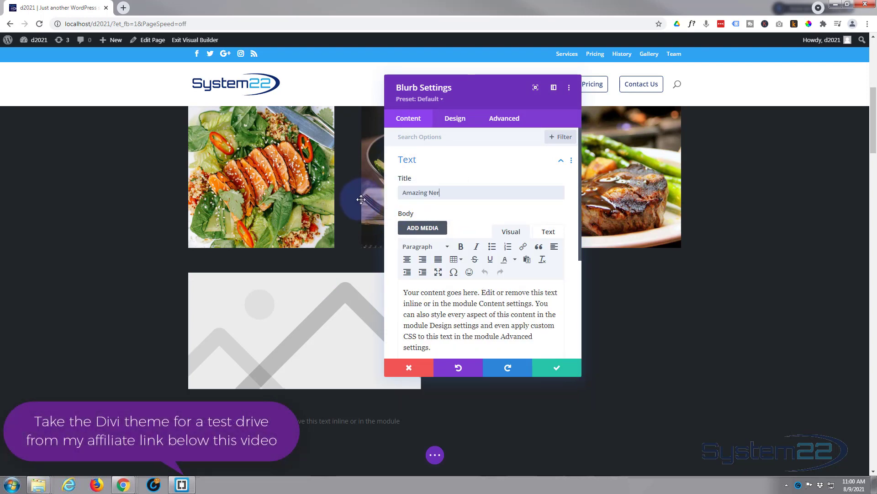
{"action": "type", "text": "ws!"}
Step: Delete the blurb's placeholder body text and remove its default image
{"action": "left_click_drag", "start_coordinate": [451, 347], "coordinate": [392, 285]}
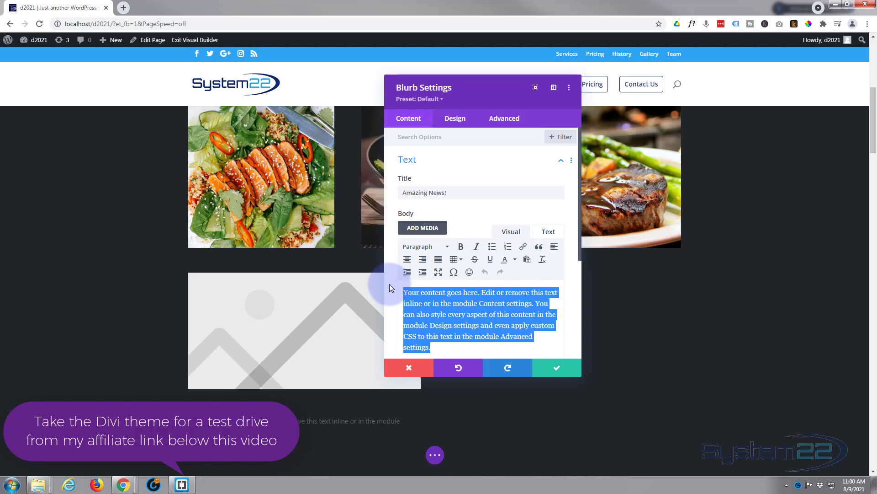
{"action": "key", "text": "BackSpace"}
{"action": "scroll", "coordinate": [450, 284], "scroll_direction": "down", "scroll_amount": 1}
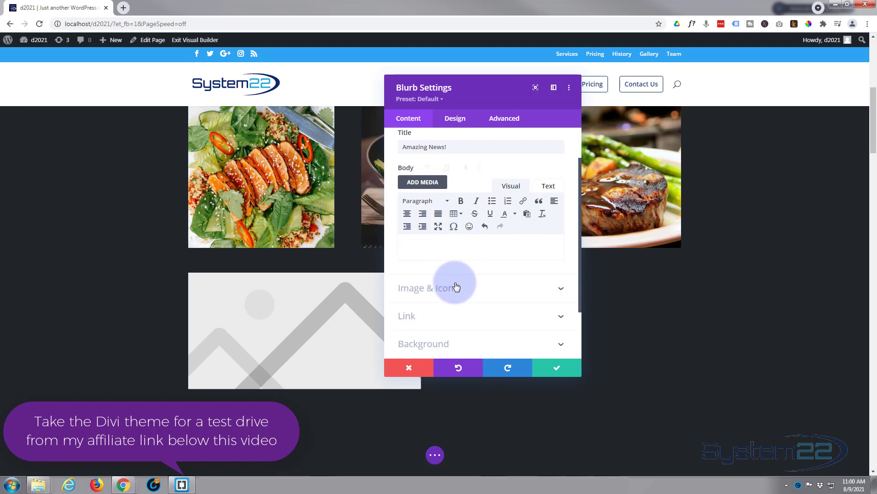
{"action": "left_click", "coordinate": [492, 290]}
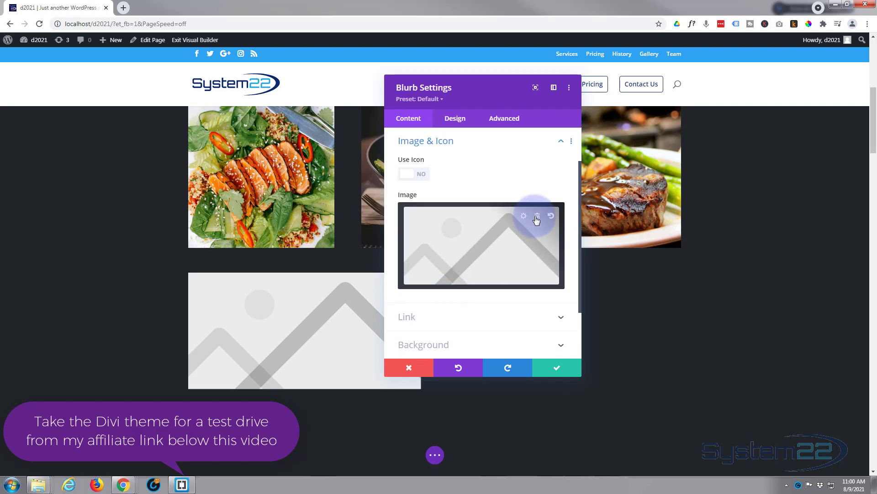
{"action": "left_click", "coordinate": [537, 217]}
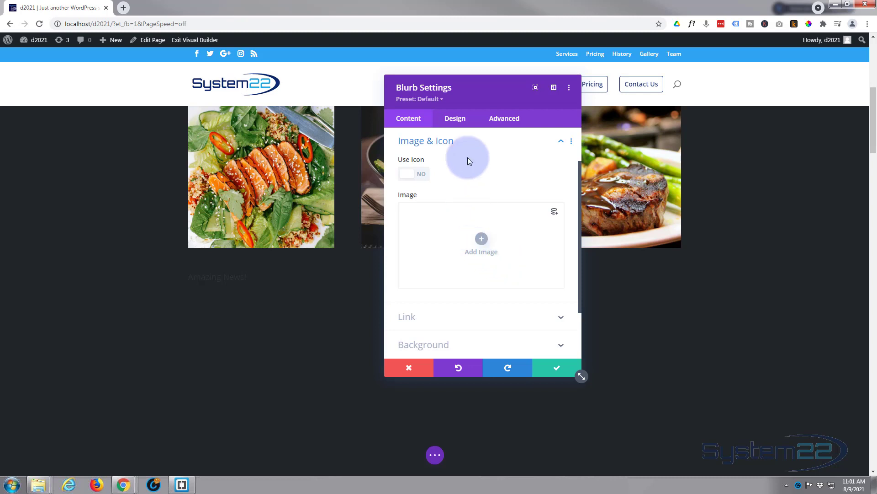
Step: Style the 'Amazing News!' title white (#ffffff) with a 40px Title Text size
{"action": "left_click", "coordinate": [455, 119]}
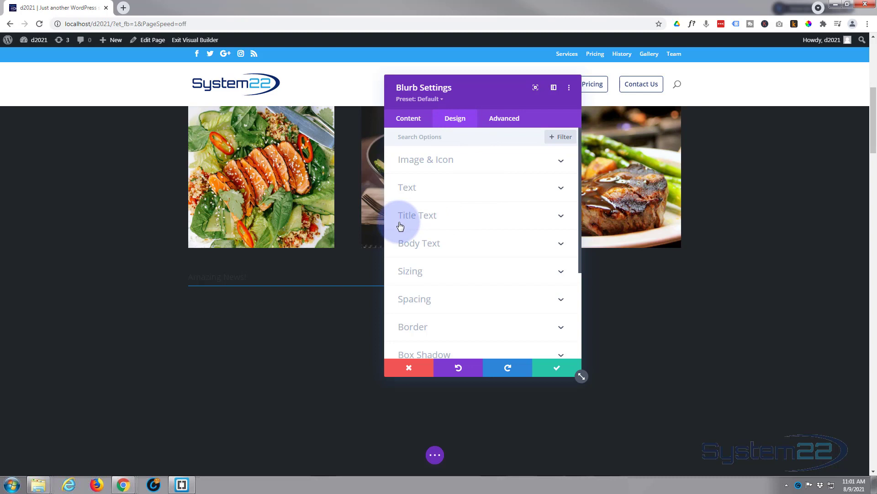
{"action": "left_click", "coordinate": [454, 221]}
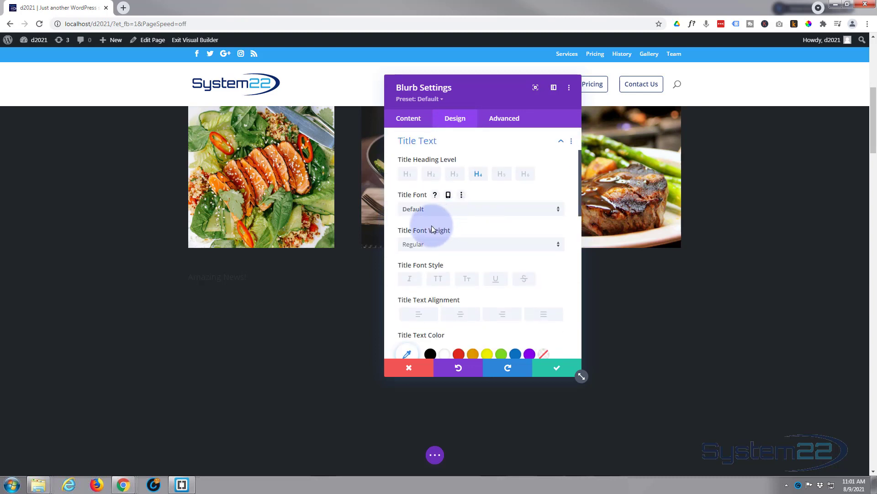
{"action": "left_click", "coordinate": [447, 356]}
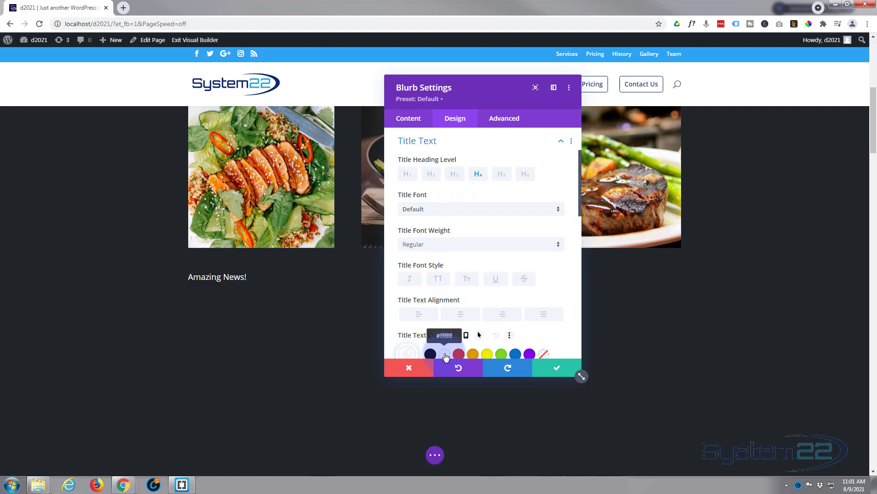
{"action": "scroll", "coordinate": [492, 228], "scroll_direction": "down", "scroll_amount": 1}
{"action": "scroll", "coordinate": [492, 229], "scroll_direction": "down", "scroll_amount": 1}
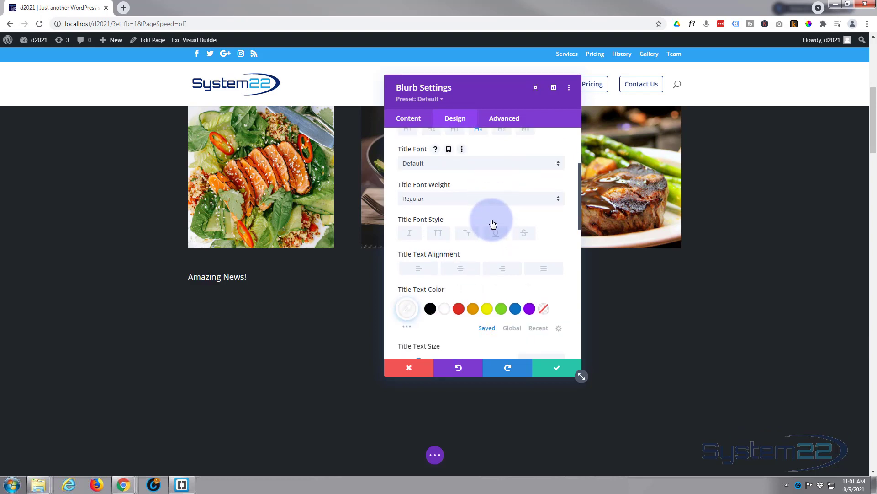
{"action": "scroll", "coordinate": [486, 199], "scroll_direction": "down", "scroll_amount": 2}
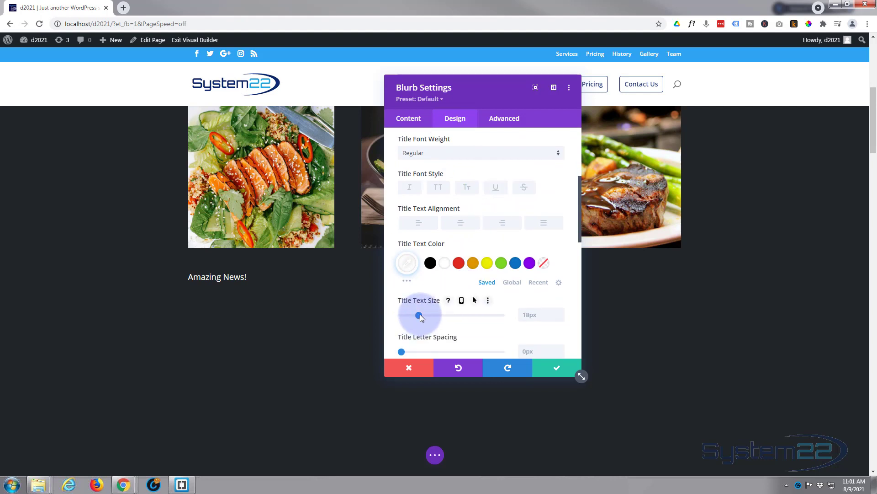
{"action": "left_click_drag", "start_coordinate": [420, 315], "coordinate": [441, 315]}
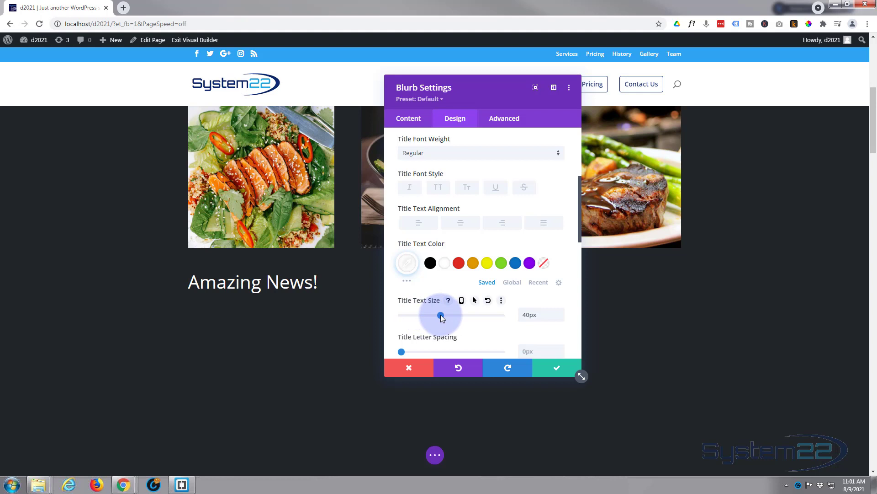
{"action": "scroll", "coordinate": [427, 235], "scroll_direction": "up", "scroll_amount": 2}
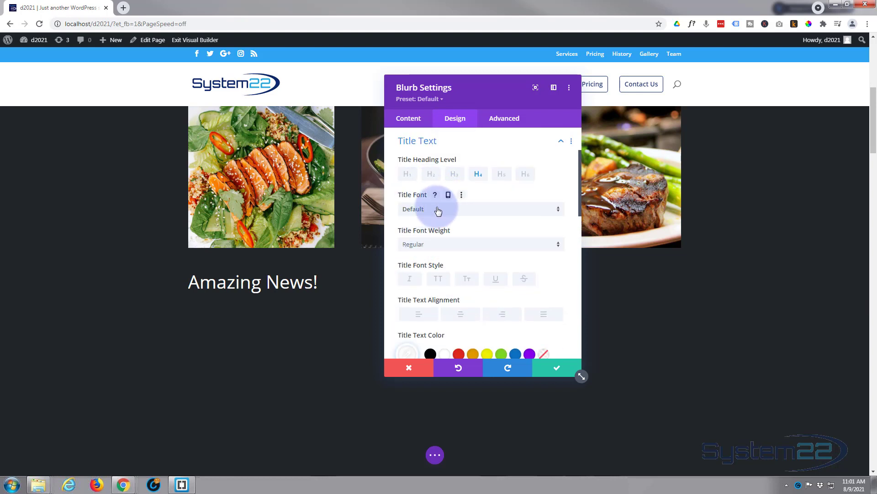
Step: Set the blurb title font to Alex Brush
{"action": "left_click", "coordinate": [438, 210]}
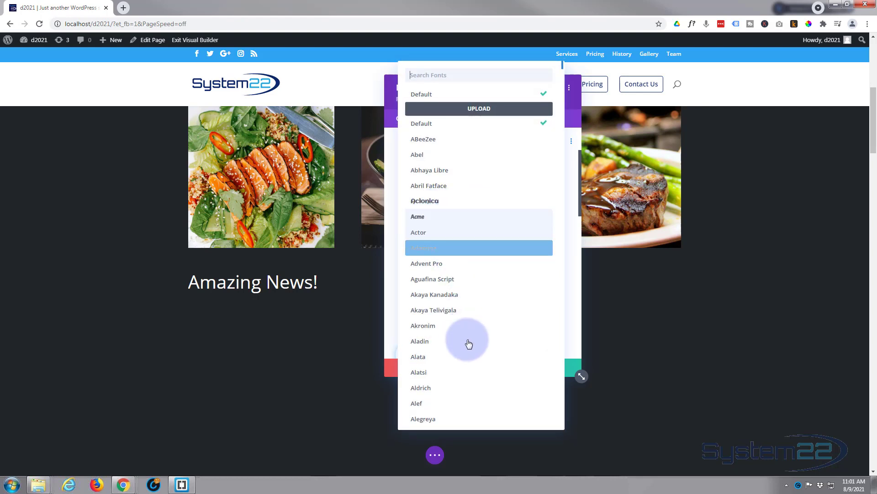
{"action": "scroll", "coordinate": [468, 350], "scroll_direction": "down", "scroll_amount": 2}
{"action": "scroll", "coordinate": [468, 353], "scroll_direction": "down", "scroll_amount": 2}
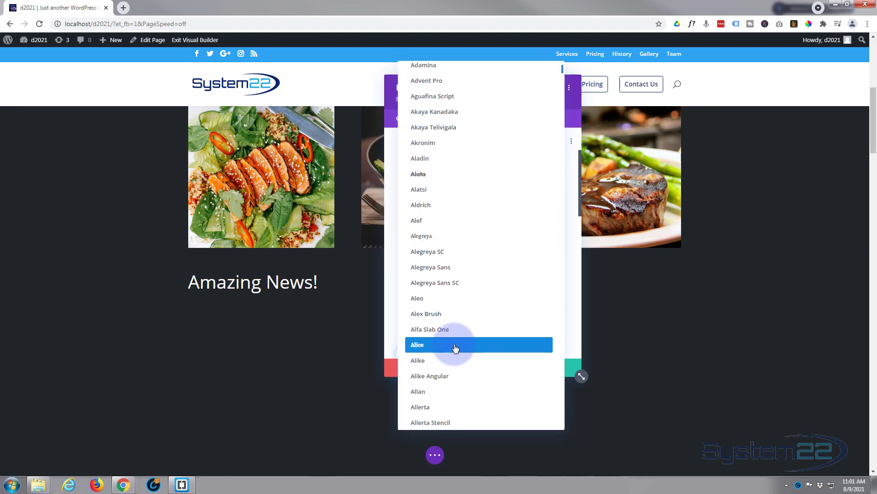
{"action": "left_click", "coordinate": [433, 314]}
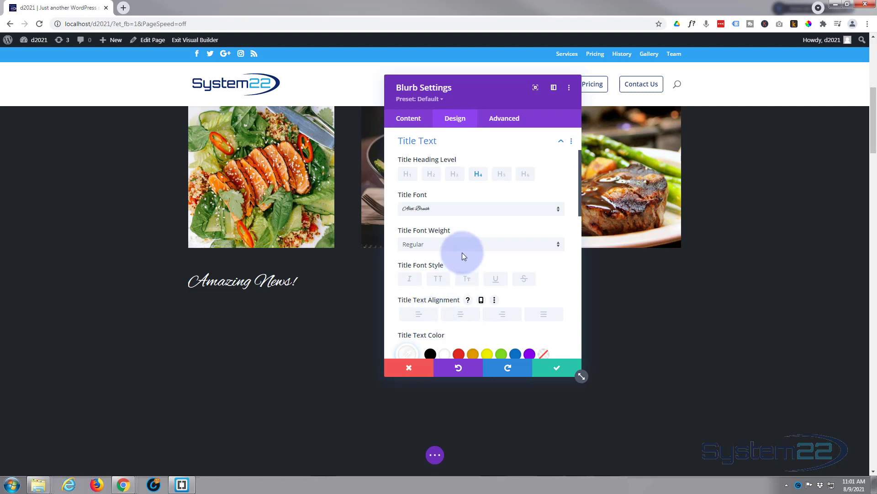
Step: Enlarge the title to 51px, centre-align it, and move the settings panel aside
{"action": "scroll", "coordinate": [462, 252], "scroll_direction": "down", "scroll_amount": 2}
{"action": "left_click_drag", "start_coordinate": [441, 315], "coordinate": [452, 313]}
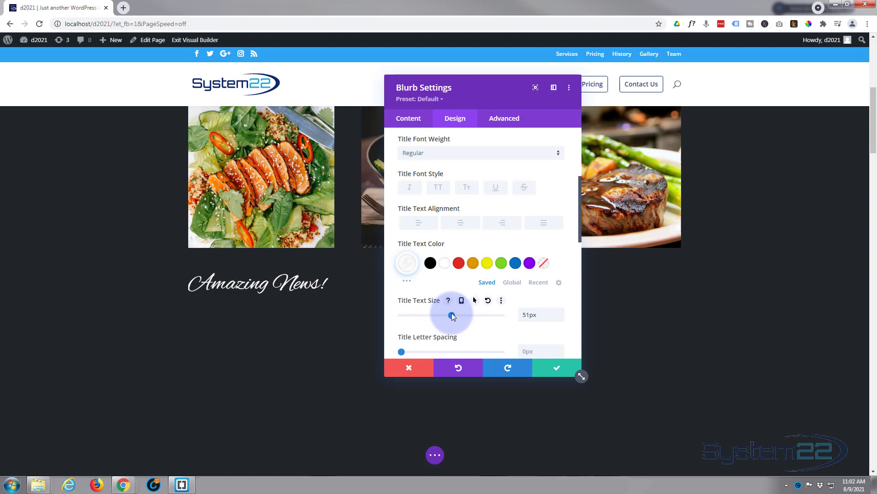
{"action": "left_click", "coordinate": [461, 224]}
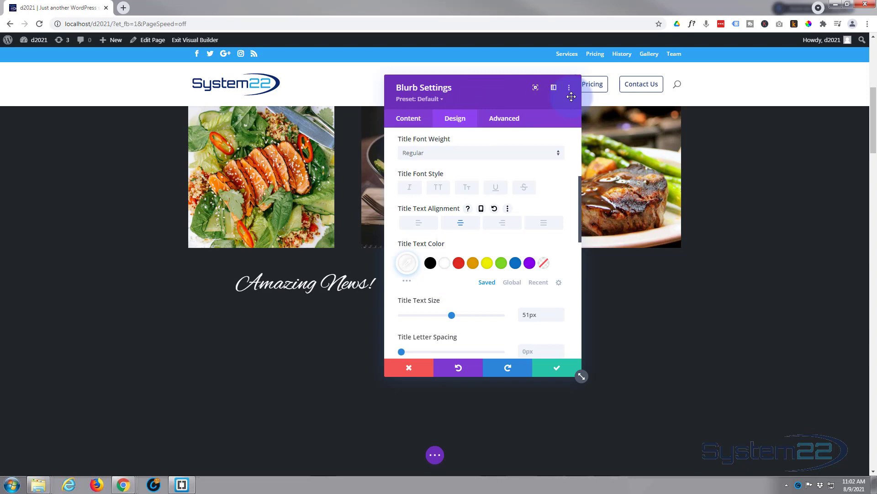
{"action": "left_click_drag", "start_coordinate": [474, 99], "coordinate": [578, 109]}
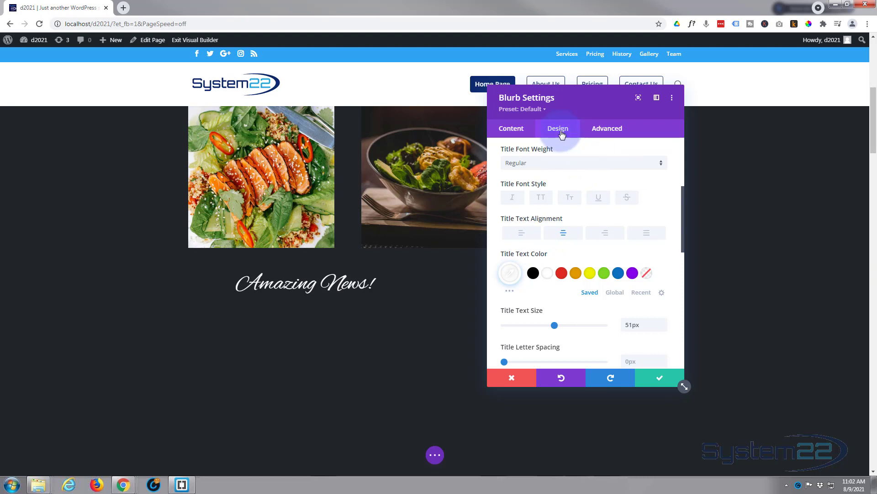
Step: Collapse Title Text and expand Filters, showing opacity 100%, blur 0px, Normal blend
{"action": "scroll", "coordinate": [574, 231], "scroll_direction": "up", "scroll_amount": 3}
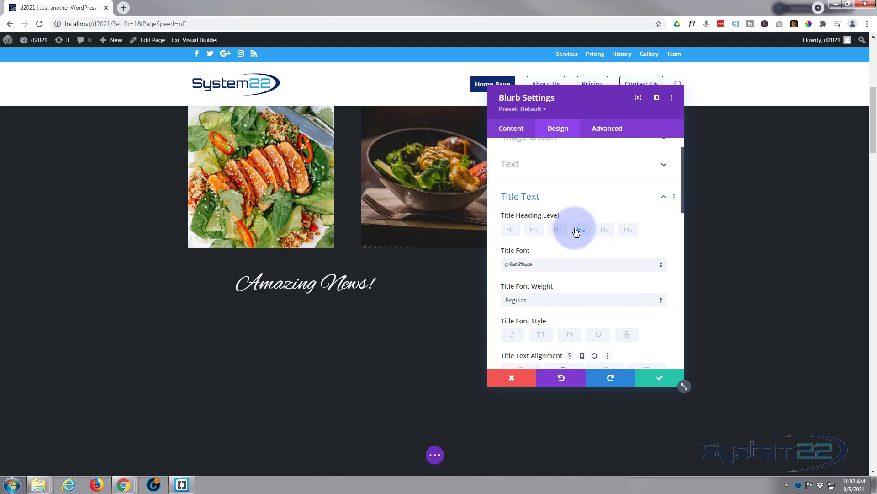
{"action": "left_click", "coordinate": [568, 201]}
{"action": "scroll", "coordinate": [571, 206], "scroll_direction": "down", "scroll_amount": 3}
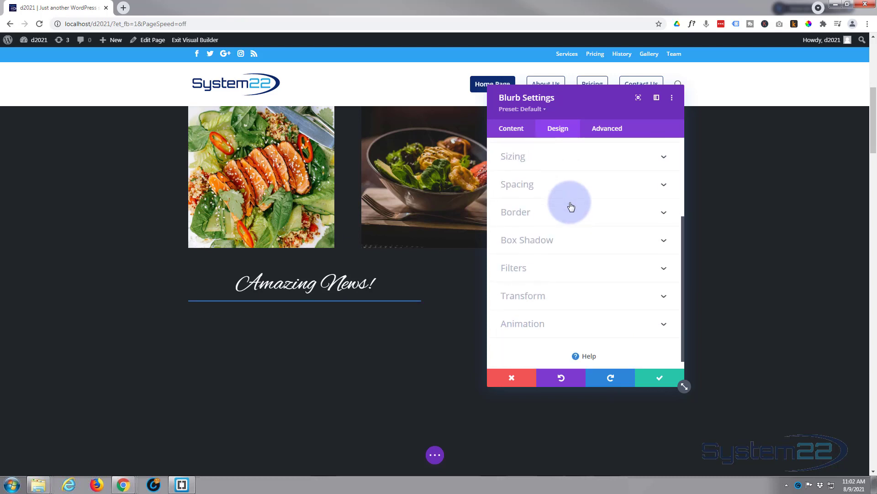
{"action": "left_click", "coordinate": [577, 257]}
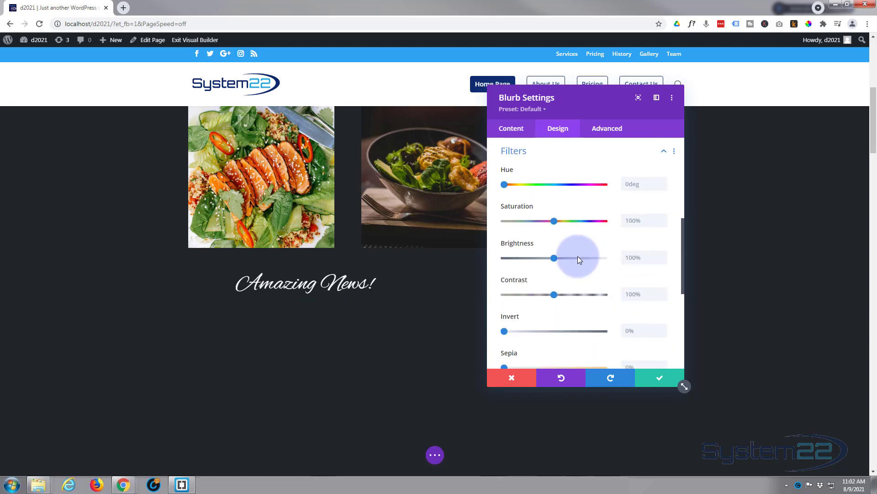
{"action": "scroll", "coordinate": [577, 253], "scroll_direction": "down", "scroll_amount": 1}
{"action": "scroll", "coordinate": [576, 248], "scroll_direction": "down", "scroll_amount": 2}
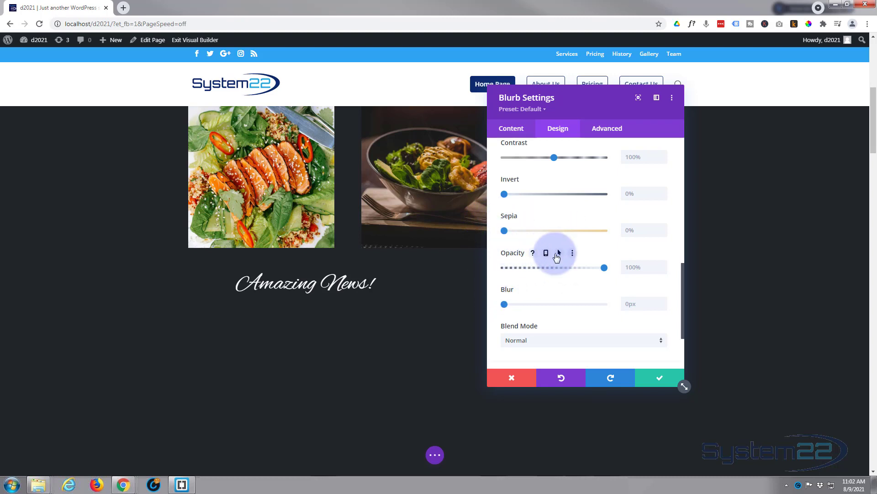
Step: Set the blurb's opacity to 25% normally and 100% on hover
{"action": "left_click", "coordinate": [559, 254]}
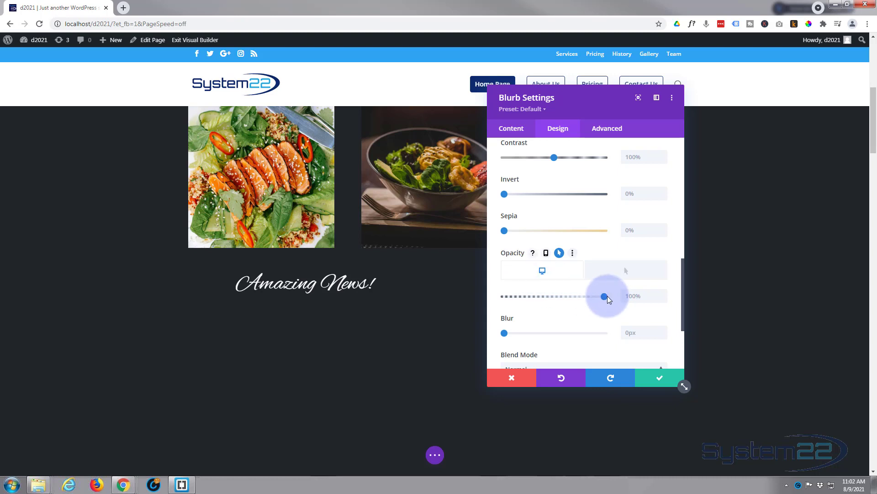
{"action": "left_click_drag", "start_coordinate": [606, 300], "coordinate": [531, 296]}
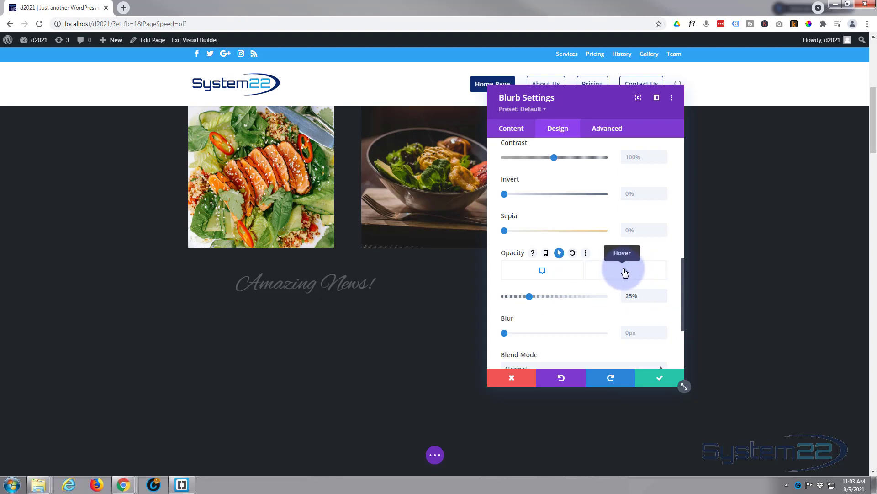
{"action": "left_click", "coordinate": [623, 274]}
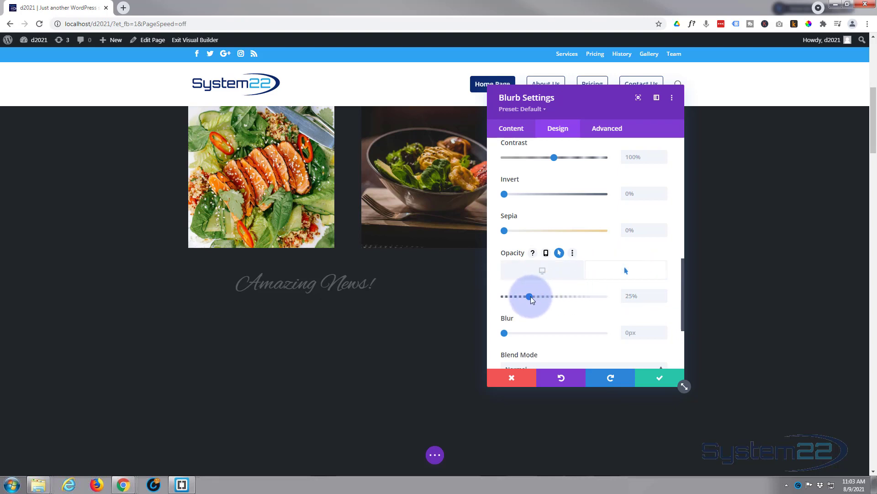
{"action": "left_click_drag", "start_coordinate": [531, 299], "coordinate": [619, 298]}
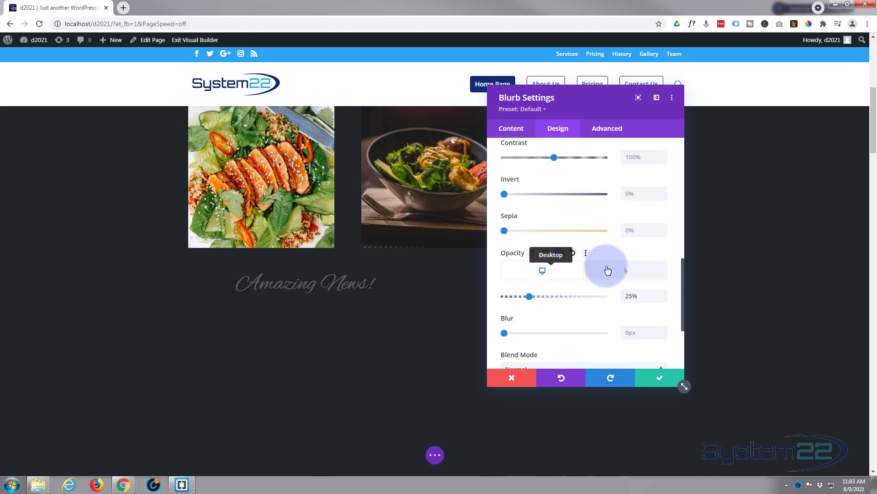
{"action": "left_click", "coordinate": [624, 270]}
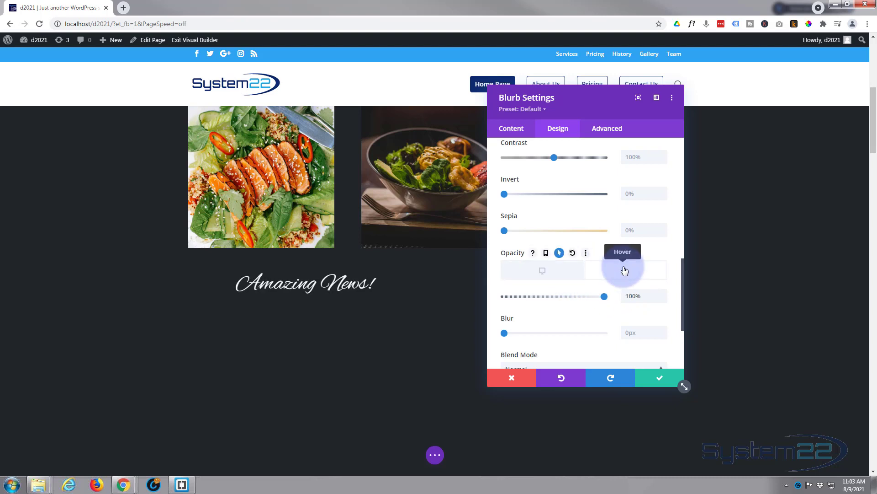
{"action": "left_click", "coordinate": [607, 130]}
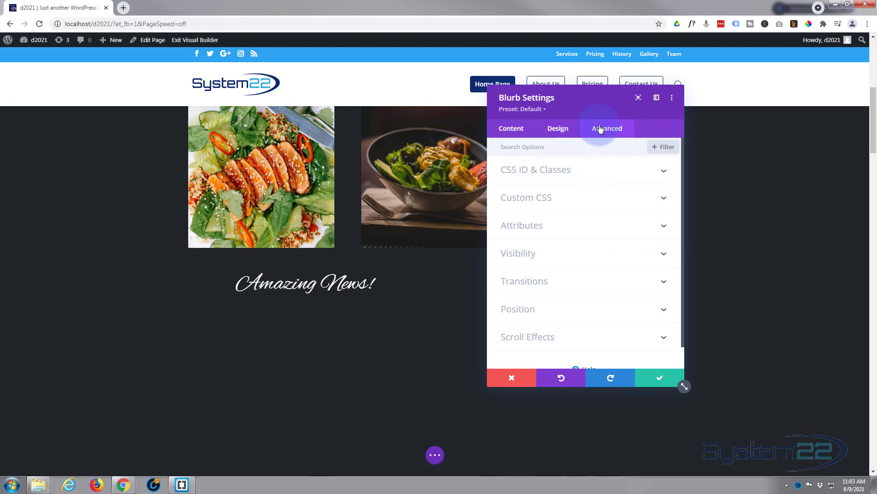
Step: Give the blurb a 500ms transition duration with an Ease-In-Out speed curve
{"action": "left_click", "coordinate": [585, 282]}
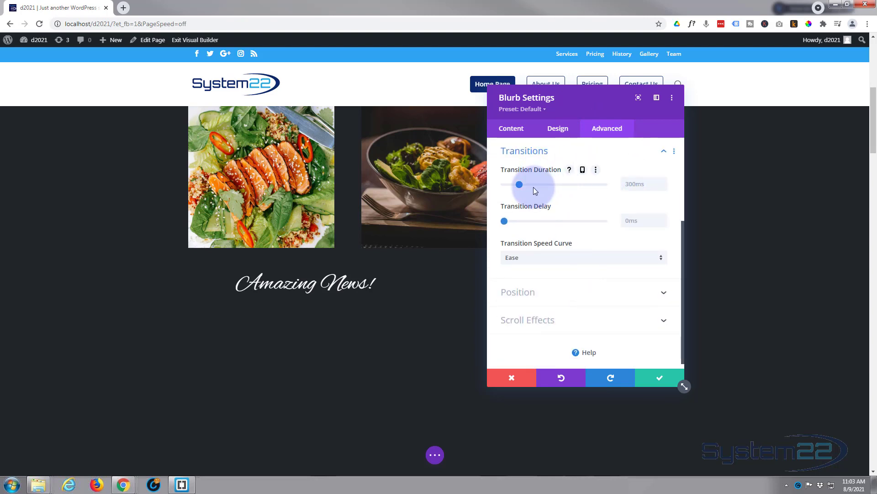
{"action": "left_click_drag", "start_coordinate": [520, 185], "coordinate": [530, 184]}
{"action": "left_click", "coordinate": [563, 259]}
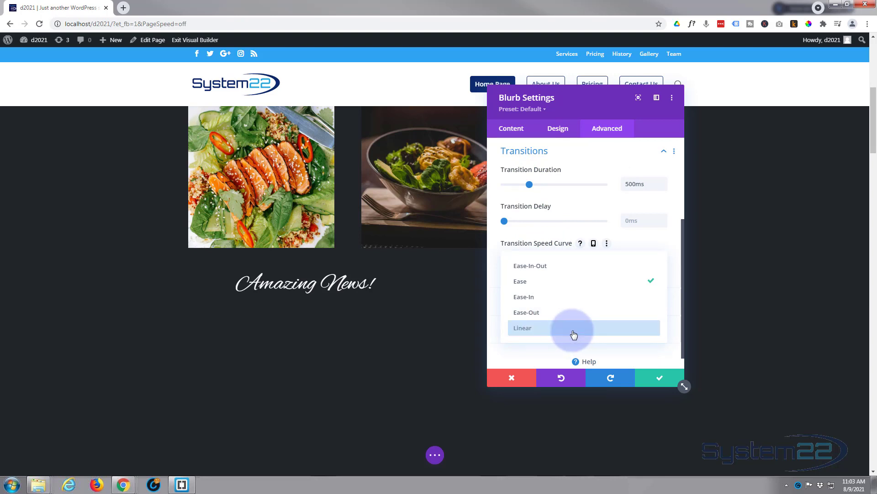
{"action": "left_click", "coordinate": [551, 269]}
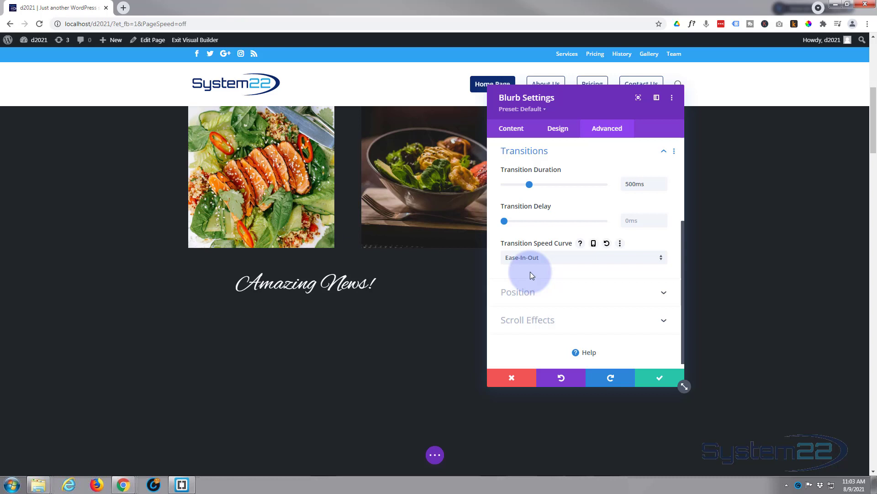
Step: Save the blurb settings and exit the Visual Builder
{"action": "left_click", "coordinate": [660, 375]}
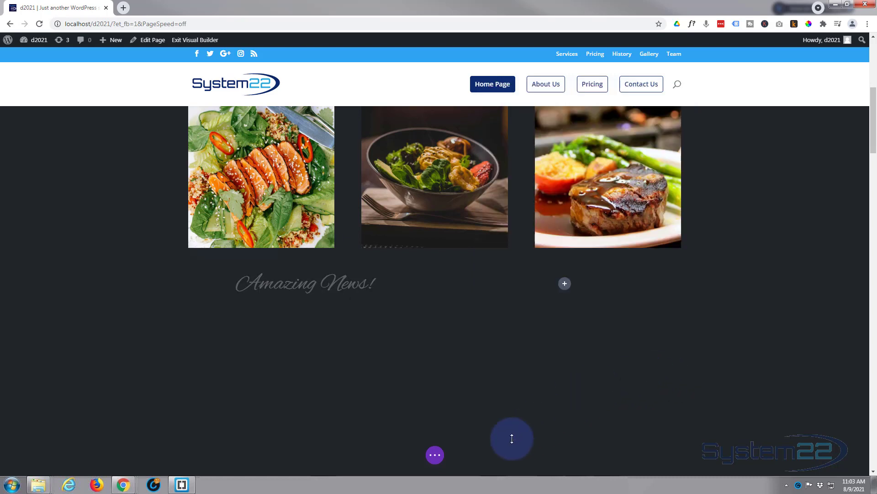
{"action": "left_click", "coordinate": [436, 460]}
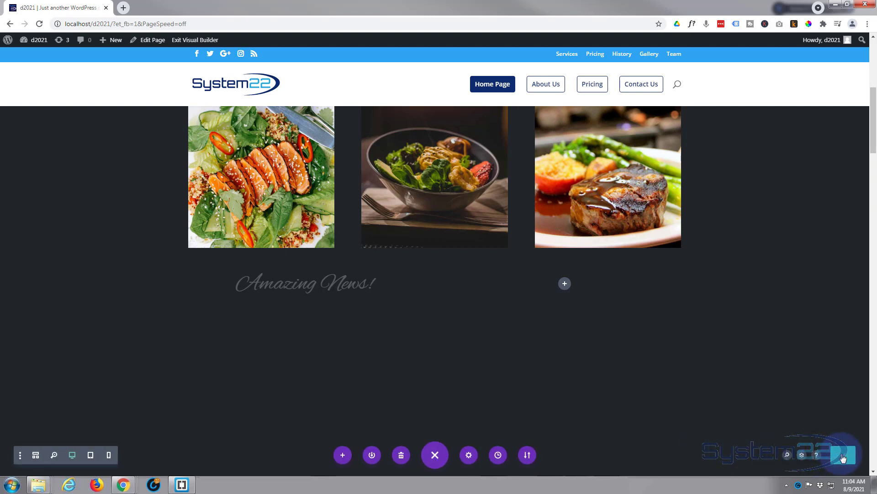
{"action": "left_click", "coordinate": [189, 41]}
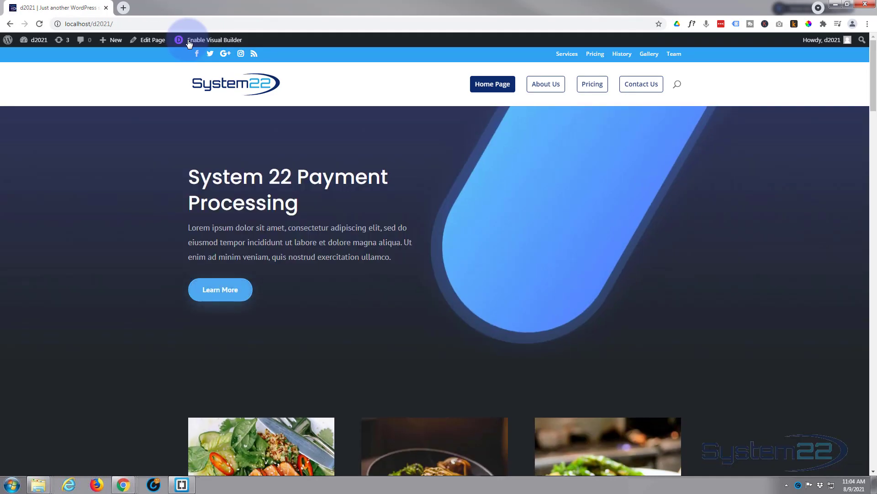
Step: Scroll the live page to review the faded 'Amazing News!' heading
{"action": "scroll", "coordinate": [133, 159], "scroll_direction": "down", "scroll_amount": 6}
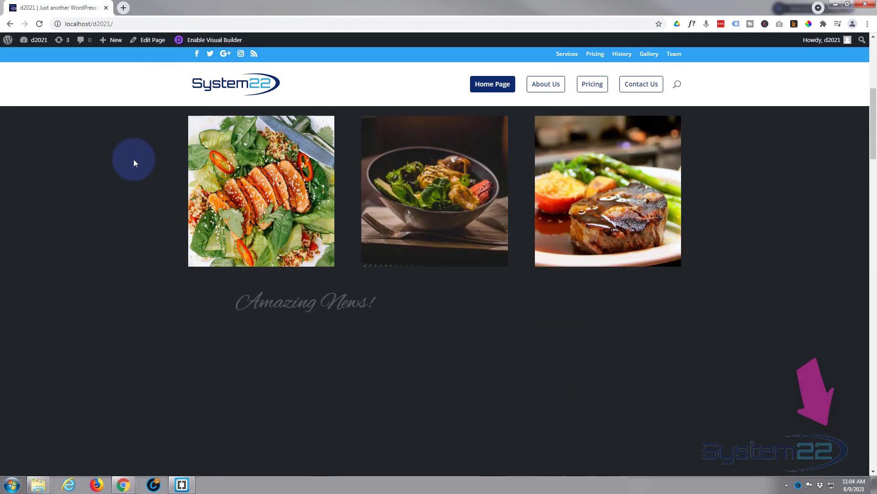
{"action": "scroll", "coordinate": [133, 159], "scroll_direction": "down", "scroll_amount": 2}
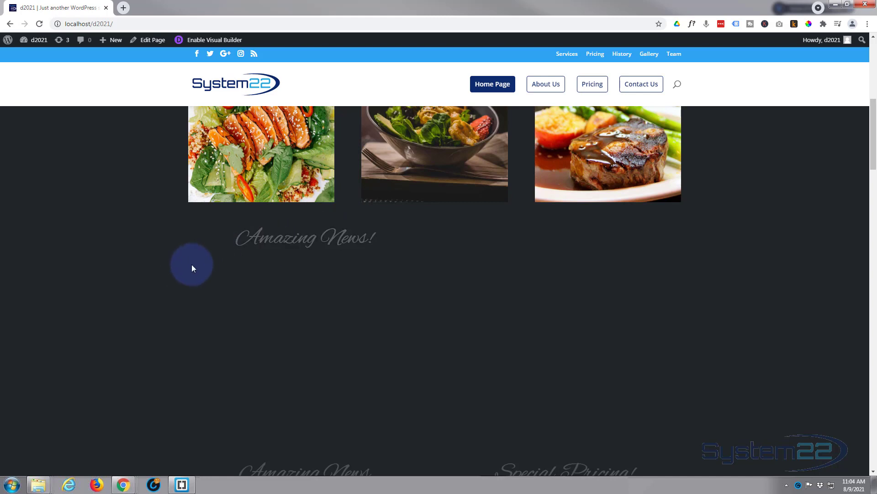
{"action": "scroll", "coordinate": [183, 276], "scroll_direction": "up", "scroll_amount": 1}
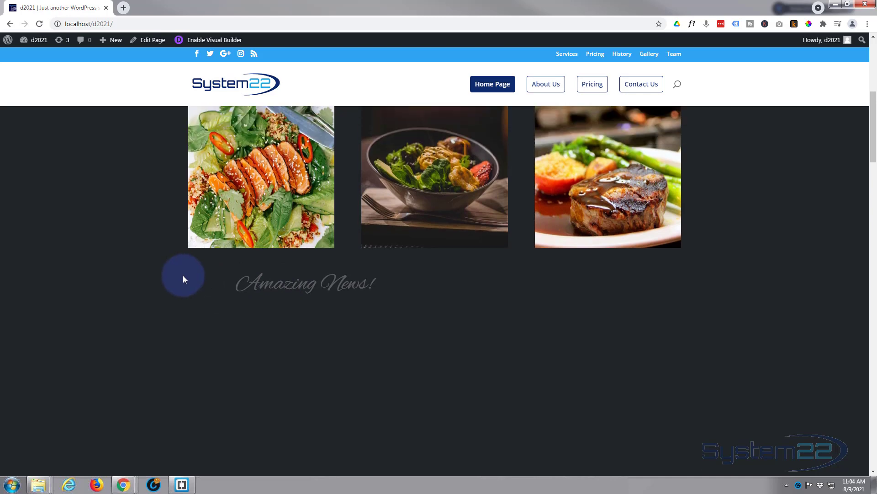
{"action": "scroll", "coordinate": [151, 287], "scroll_direction": "up", "scroll_amount": 1}
{"action": "scroll", "coordinate": [116, 297], "scroll_direction": "down", "scroll_amount": 6}
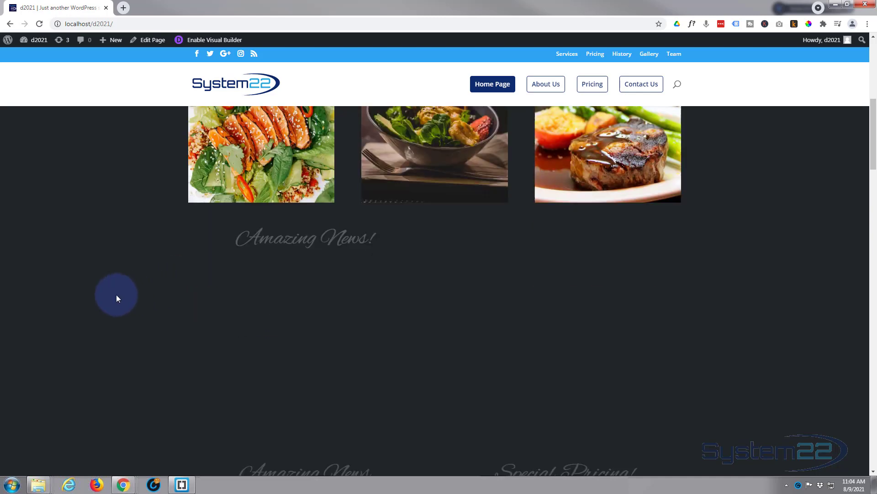